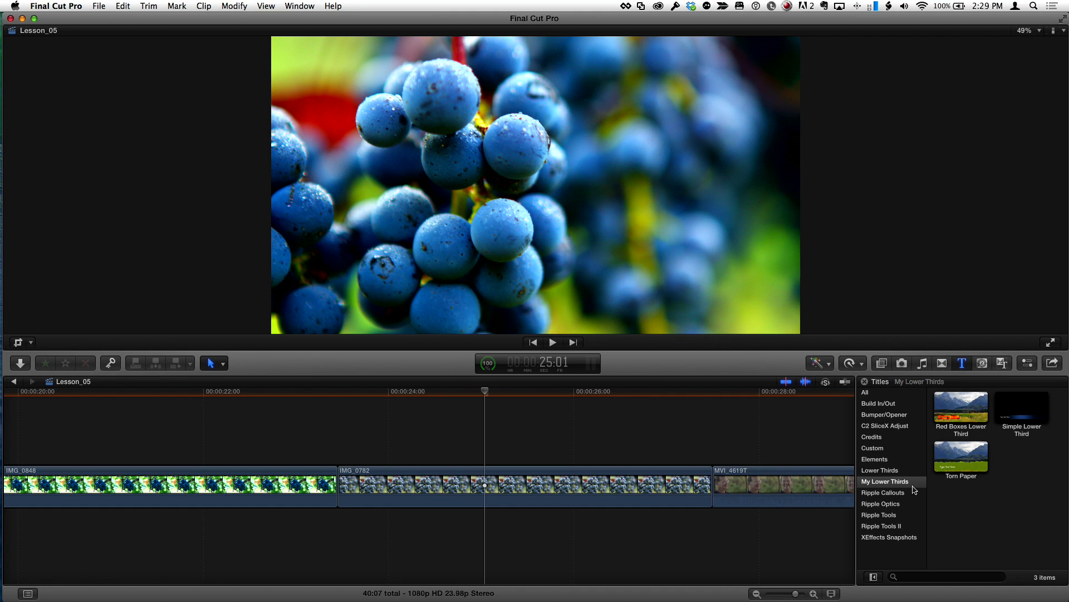
- Connect the Simple Lower Third title above the IMG_0782 grape clip
{"action": "key", "text": "c"}
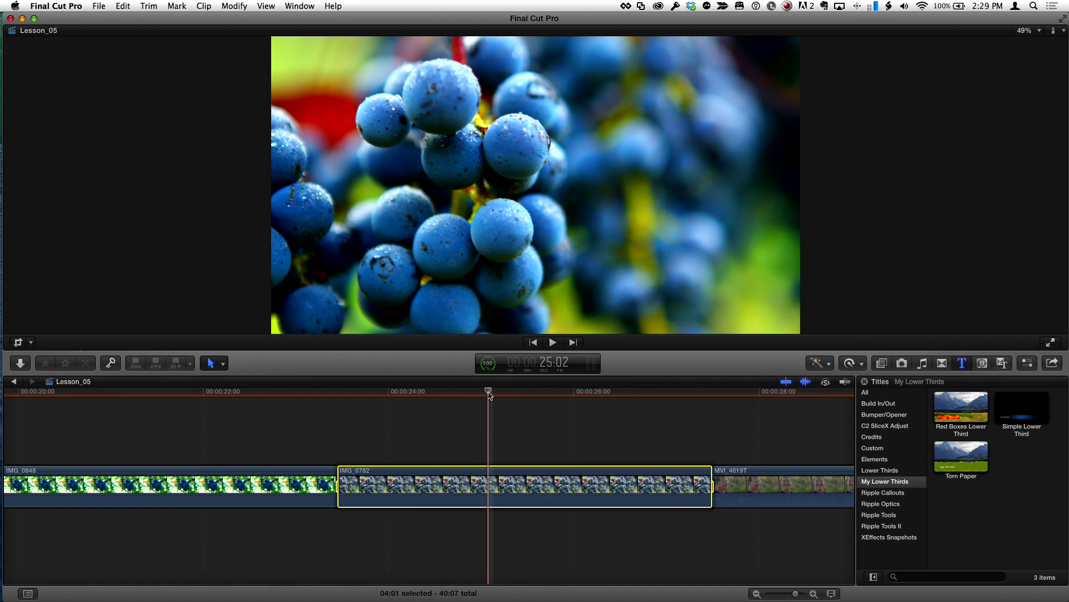
{"action": "left_click", "coordinate": [1026, 415]}
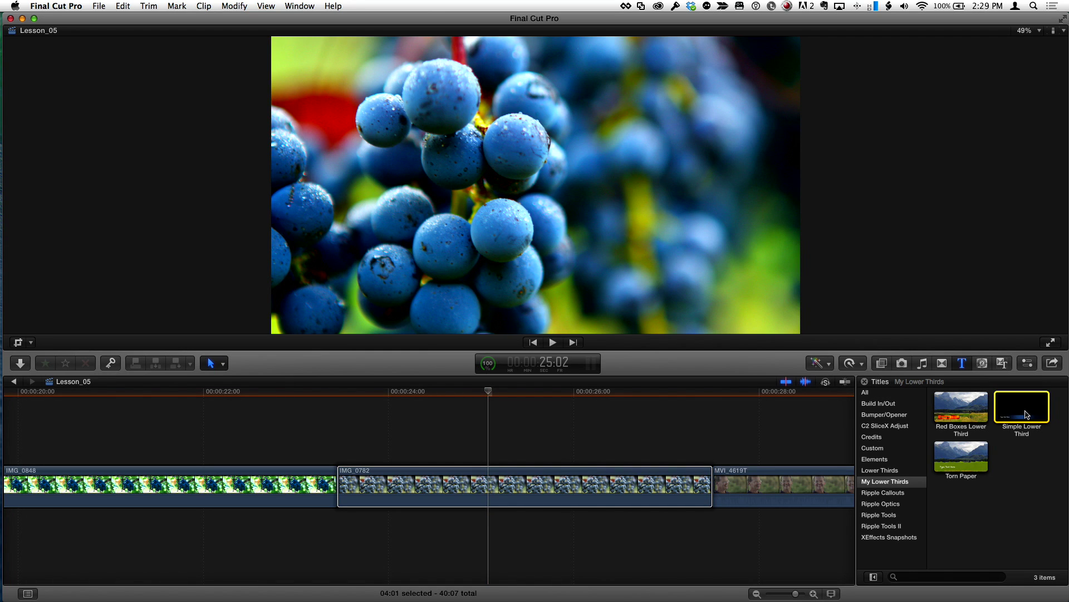
{"action": "key", "text": "super+2"}
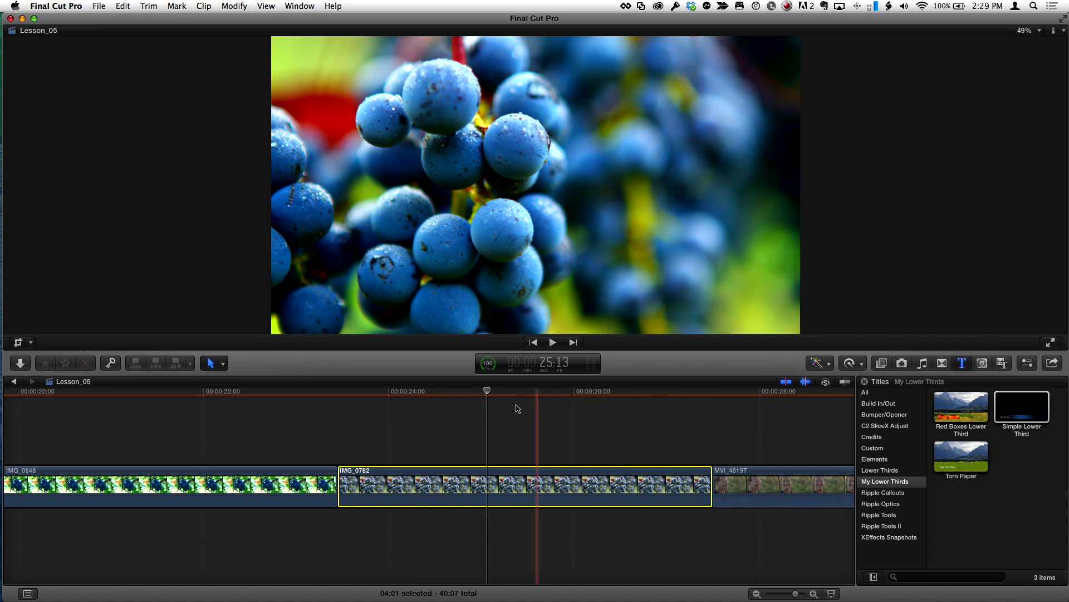
{"action": "left_click", "coordinate": [1030, 409]}
{"action": "key", "text": "q"}
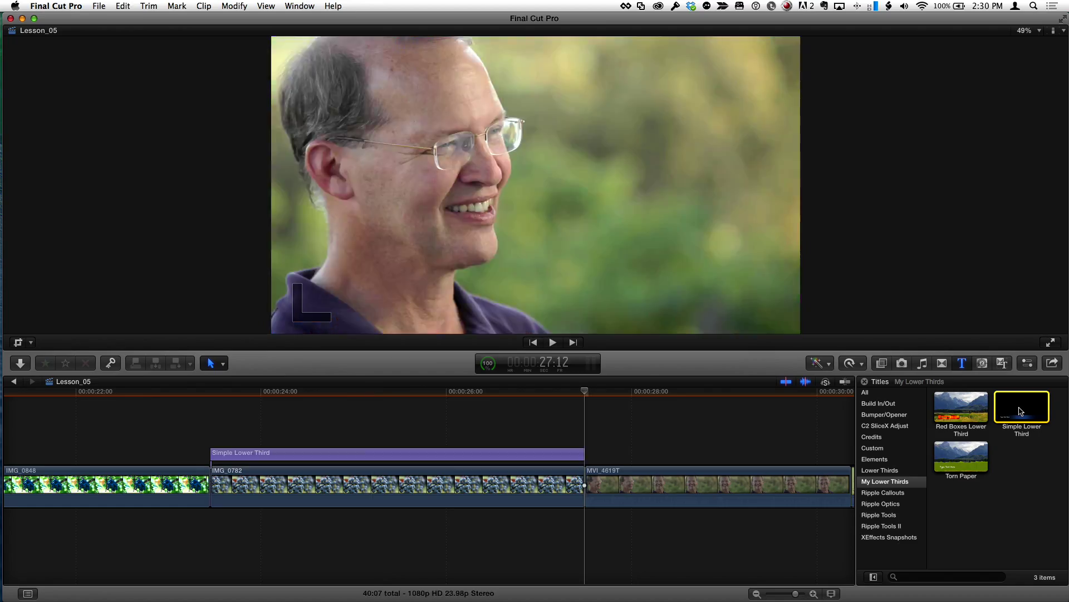
- Scrub through the lower third to preview its Type Text Here placeholder over the grapes
{"action": "left_click", "coordinate": [378, 393]}
{"action": "left_click", "coordinate": [346, 392]}
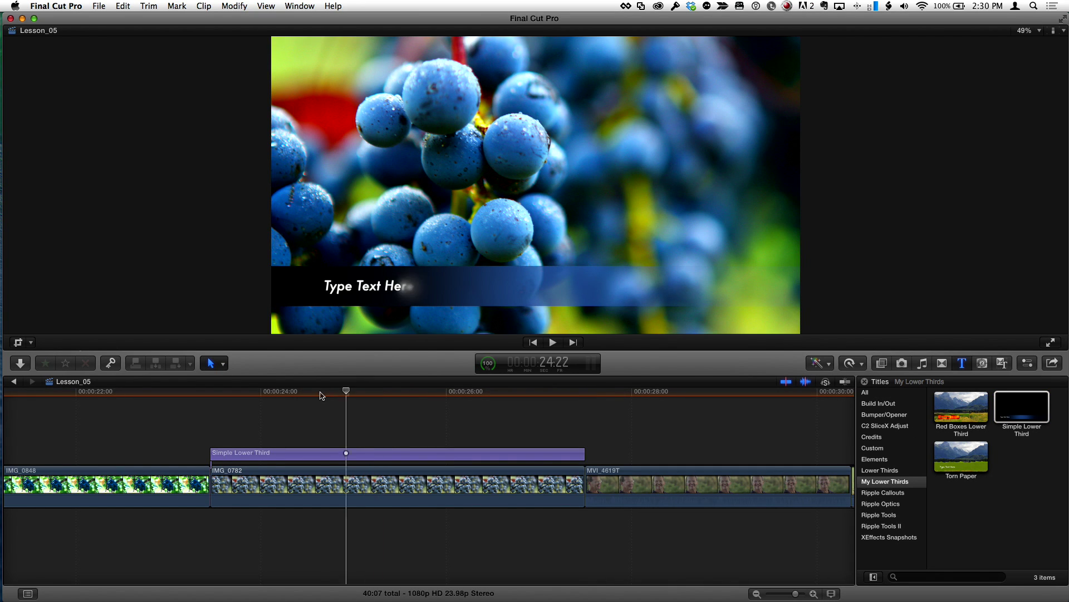
{"action": "left_click_drag", "start_coordinate": [320, 395], "coordinate": [391, 404]}
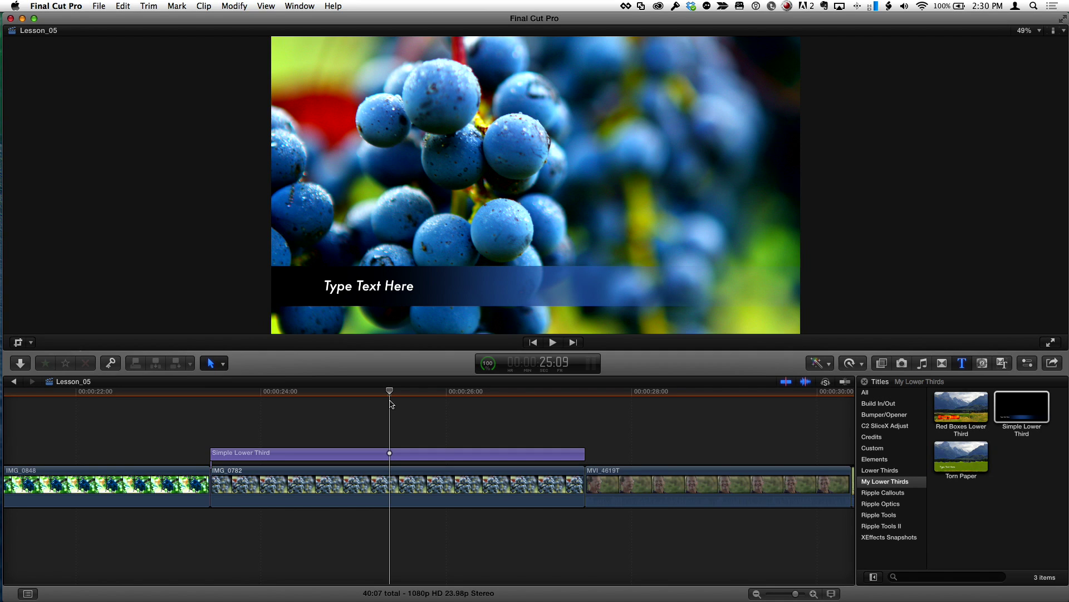
{"action": "scroll", "coordinate": [391, 403], "scroll_direction": "left", "scroll_amount": 1}
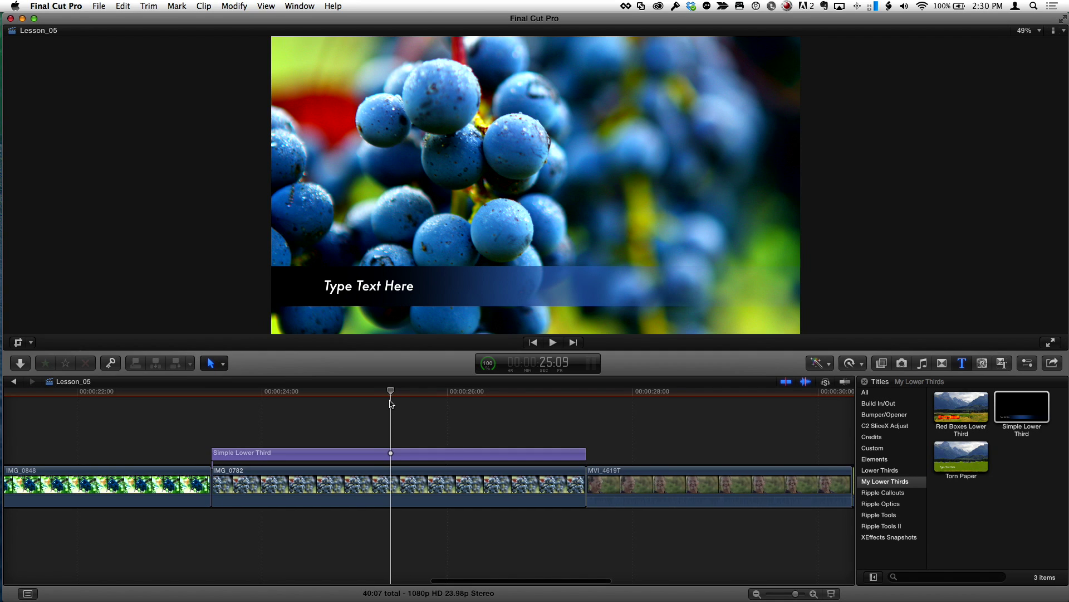
- In the Text inspector, change the lower third's text to 'Monday 8pm' and set the font to Goshen
{"action": "left_click", "coordinate": [1027, 363]}
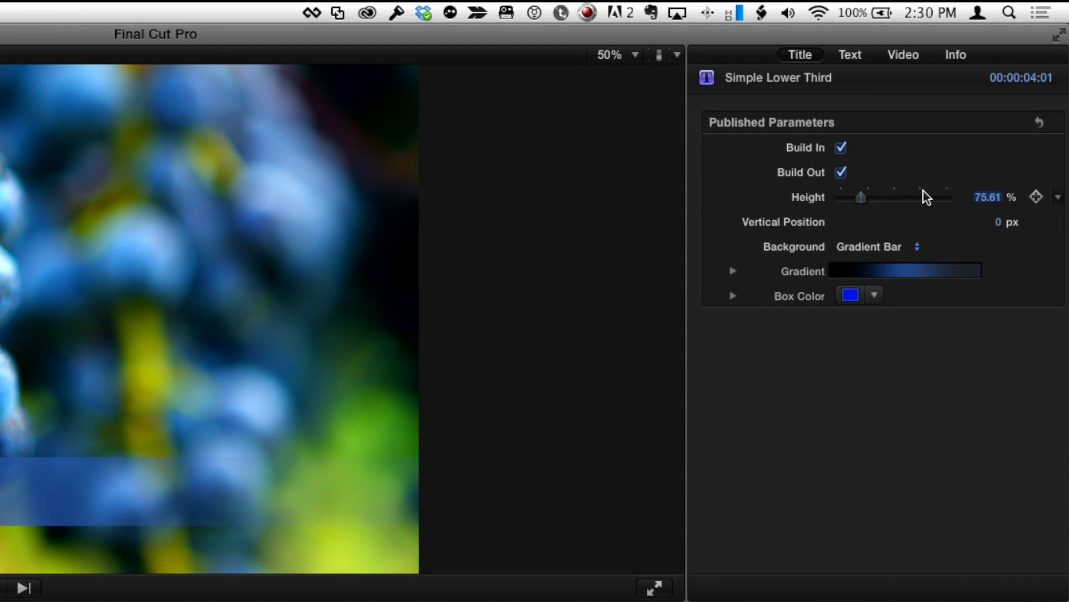
{"action": "left_click", "coordinate": [850, 55]}
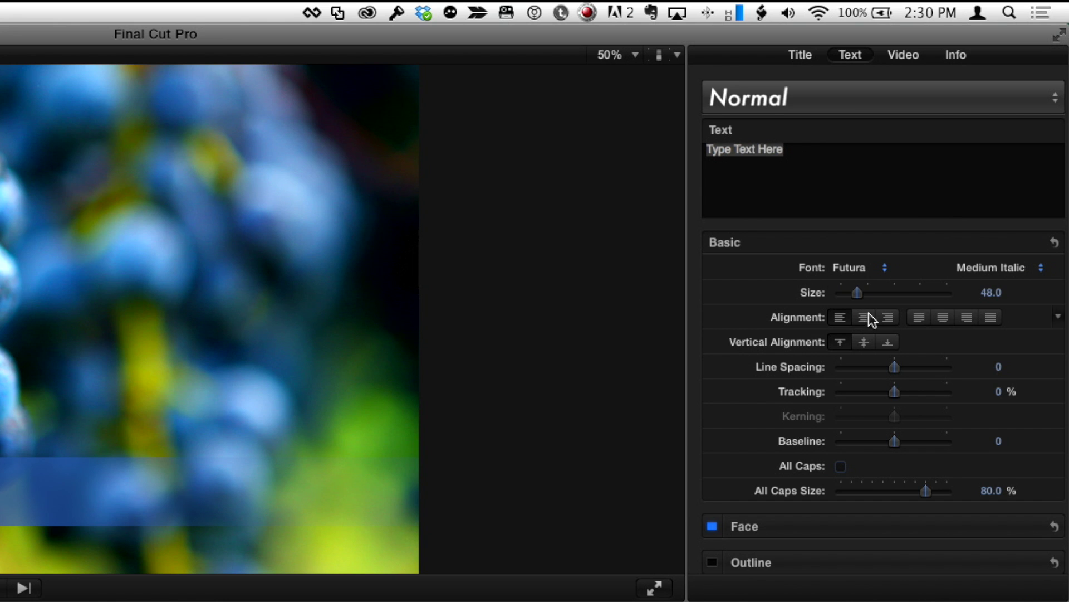
{"action": "left_click_drag", "start_coordinate": [806, 161], "coordinate": [703, 152]}
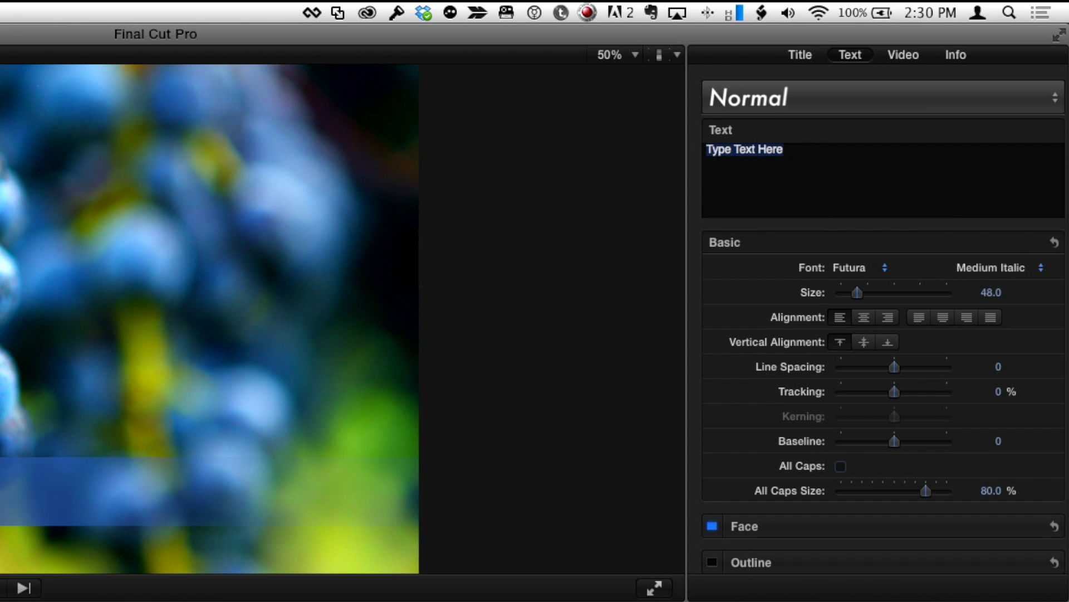
{"action": "type", "text": "Mod"}
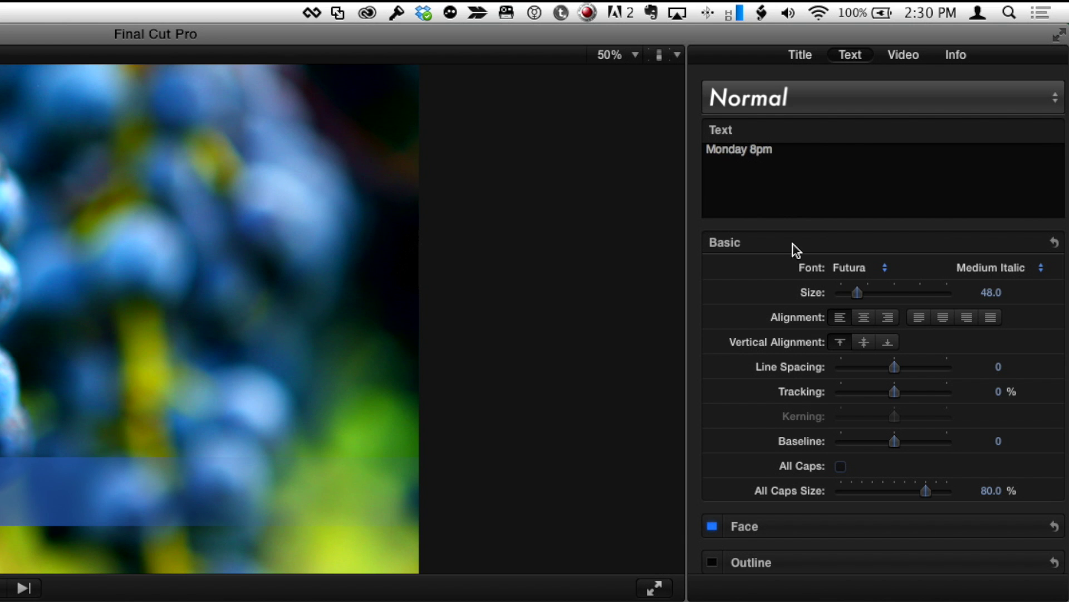
{"action": "left_click", "coordinate": [864, 268]}
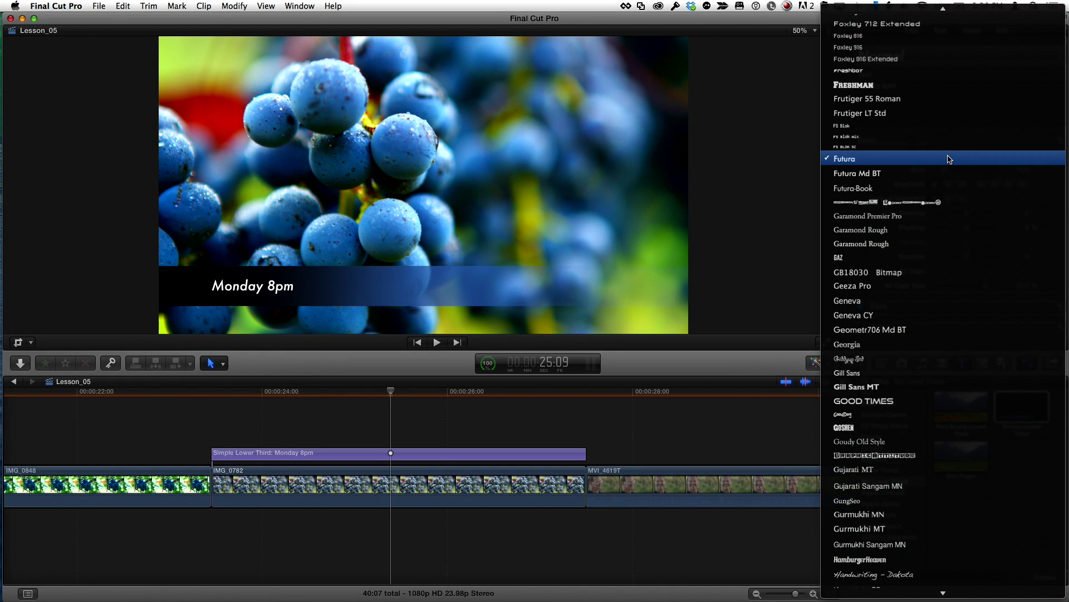
{"action": "left_click", "coordinate": [916, 428]}
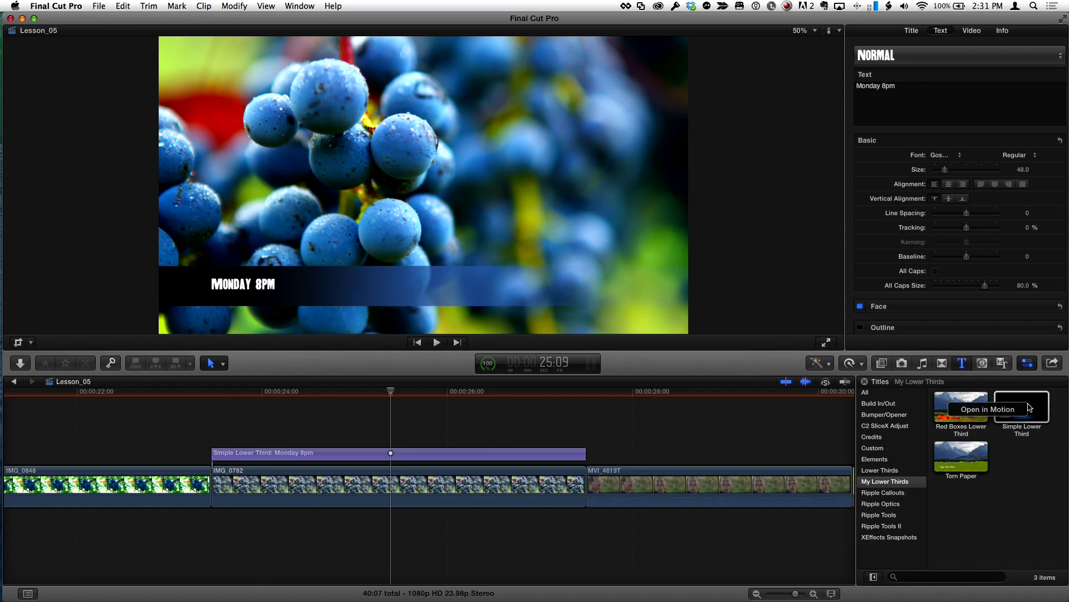
- Open Simple Lower Third in Motion, inspect the Type Text Here layer's text settings, then return to Final Cut Pro
{"action": "left_click", "coordinate": [1010, 414]}
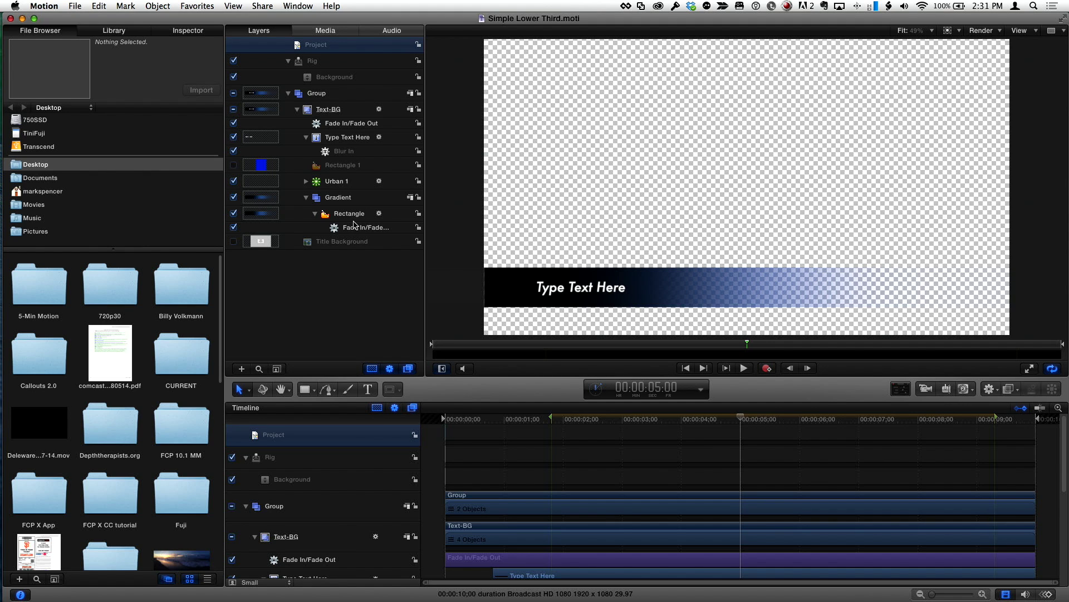
{"action": "left_click", "coordinate": [350, 140]}
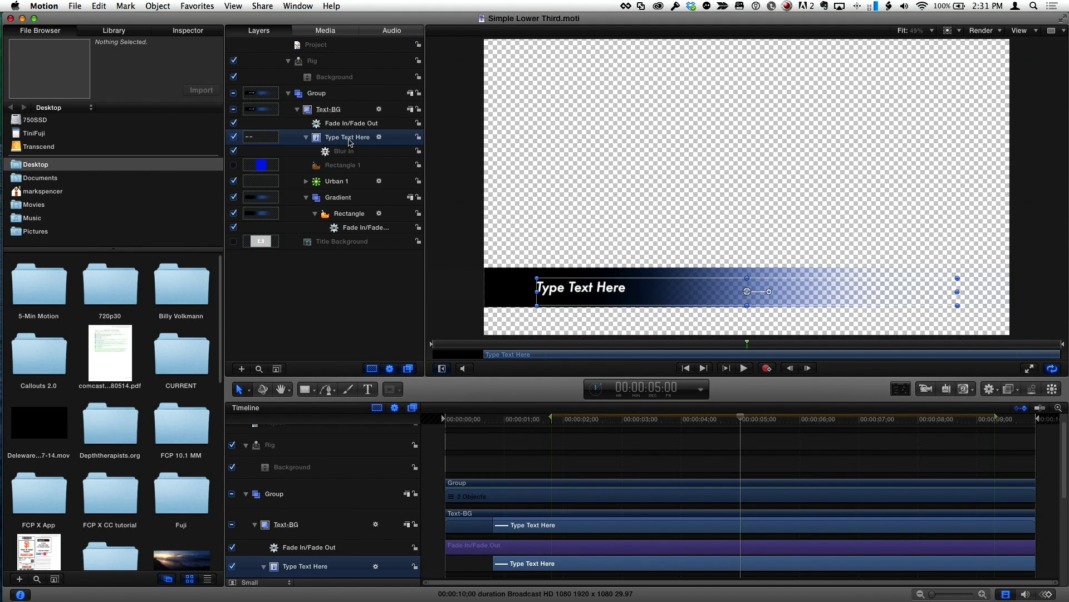
{"action": "left_click", "coordinate": [196, 35]}
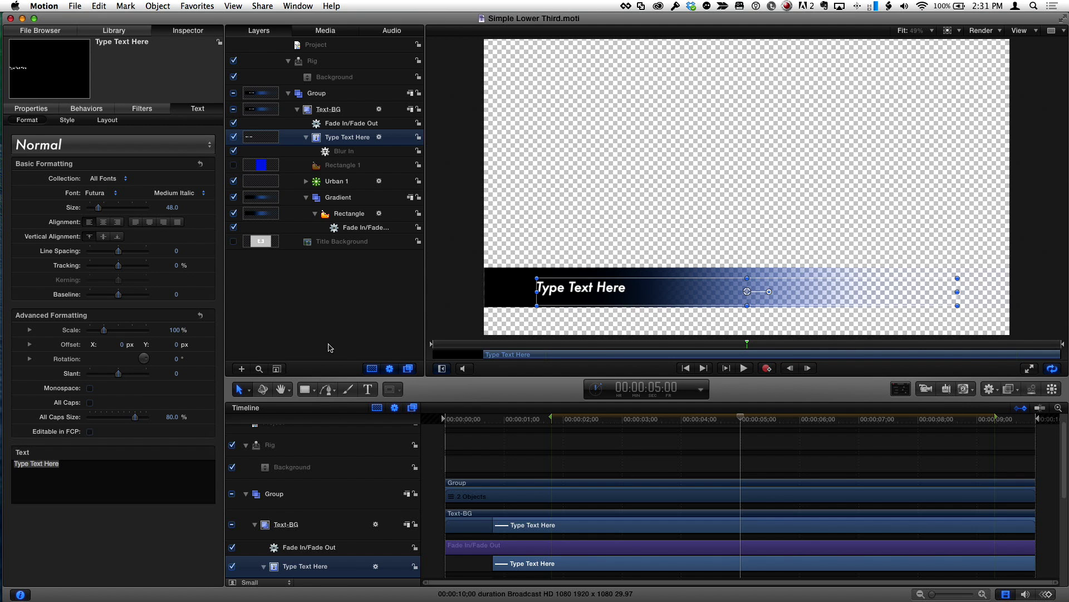
{"action": "key", "text": "super+Tab"}
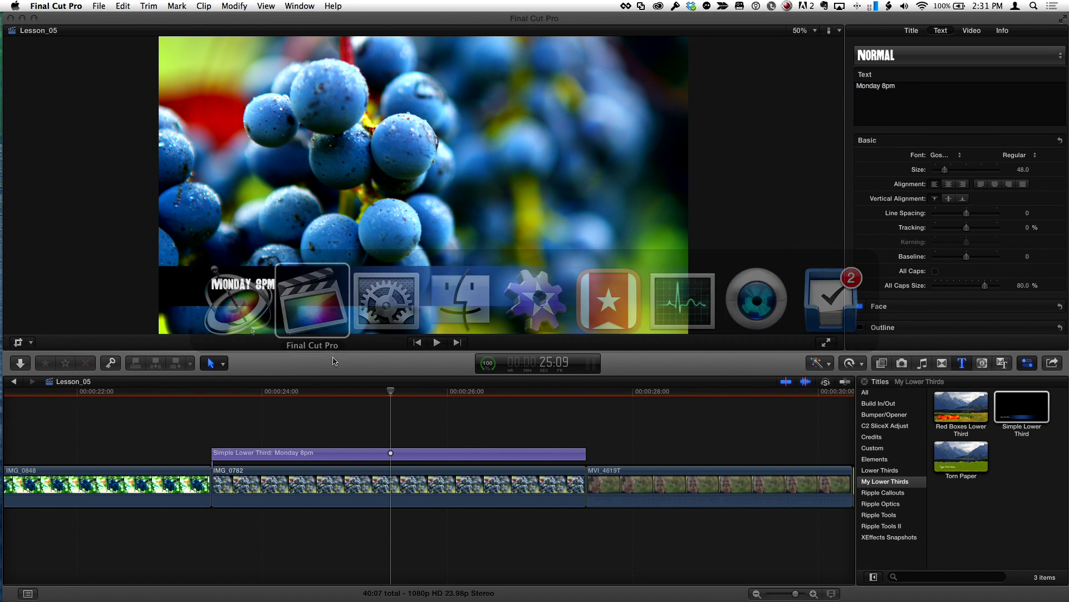
- Replace the existing lower third with the updated Simple Lower Third template
{"action": "left_click_drag", "start_coordinate": [1022, 409], "coordinate": [367, 458]}
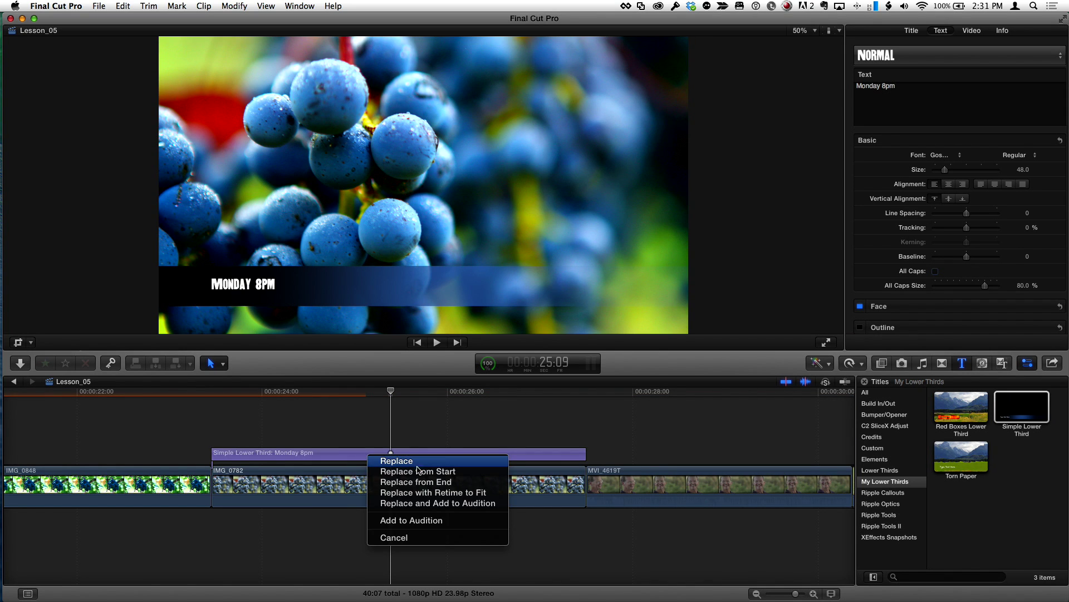
{"action": "left_click", "coordinate": [421, 470]}
{"action": "left_click", "coordinate": [396, 423]}
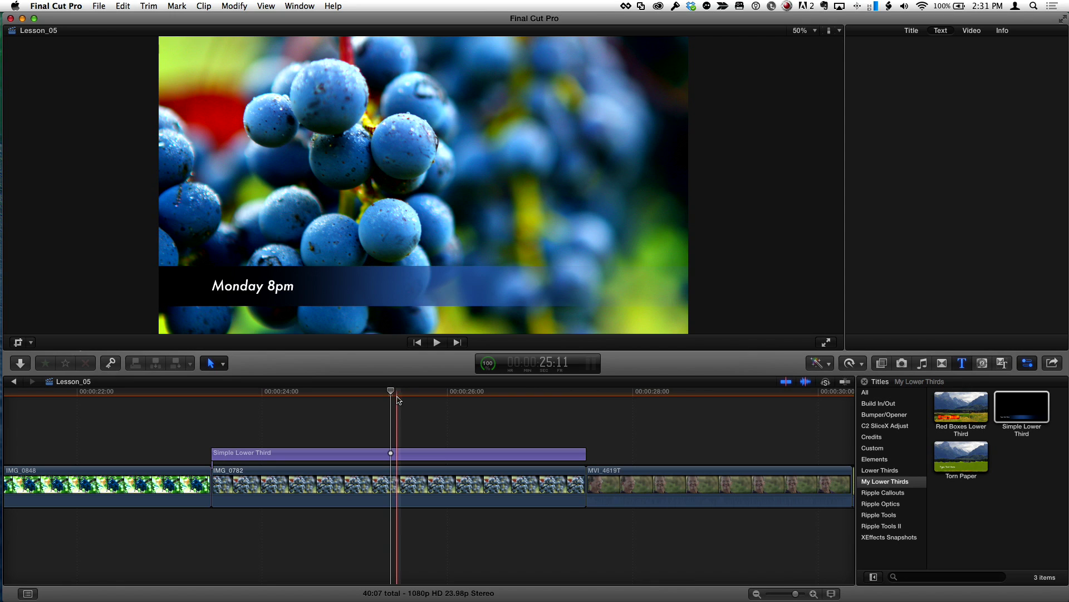
- Preview the replaced title at 25:09 and show its published parameters (Build In, Build Out, Height, Gradient Bar)
{"action": "left_click_drag", "start_coordinate": [396, 391], "coordinate": [344, 392]}
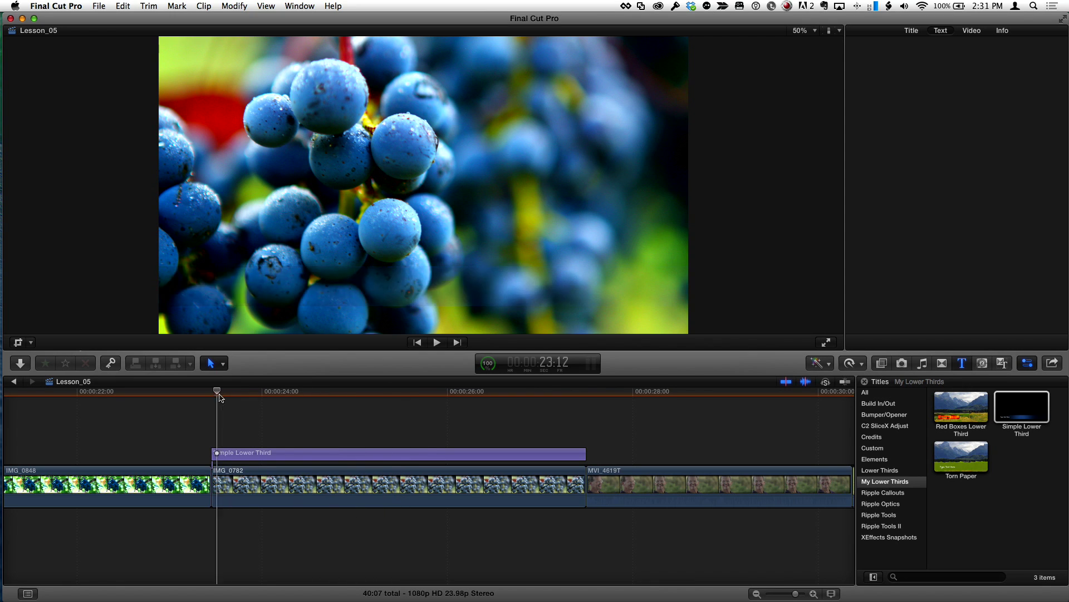
{"action": "mouse_move", "coordinate": [219, 398]}
{"action": "left_mouse_down"}
{"action": "mouse_move", "coordinate": [410, 397]}
{"action": "mouse_move", "coordinate": [231, 397]}
{"action": "left_mouse_up"}
{"action": "left_click", "coordinate": [391, 422]}
{"action": "scroll", "coordinate": [392, 423], "scroll_direction": "right", "scroll_amount": 1}
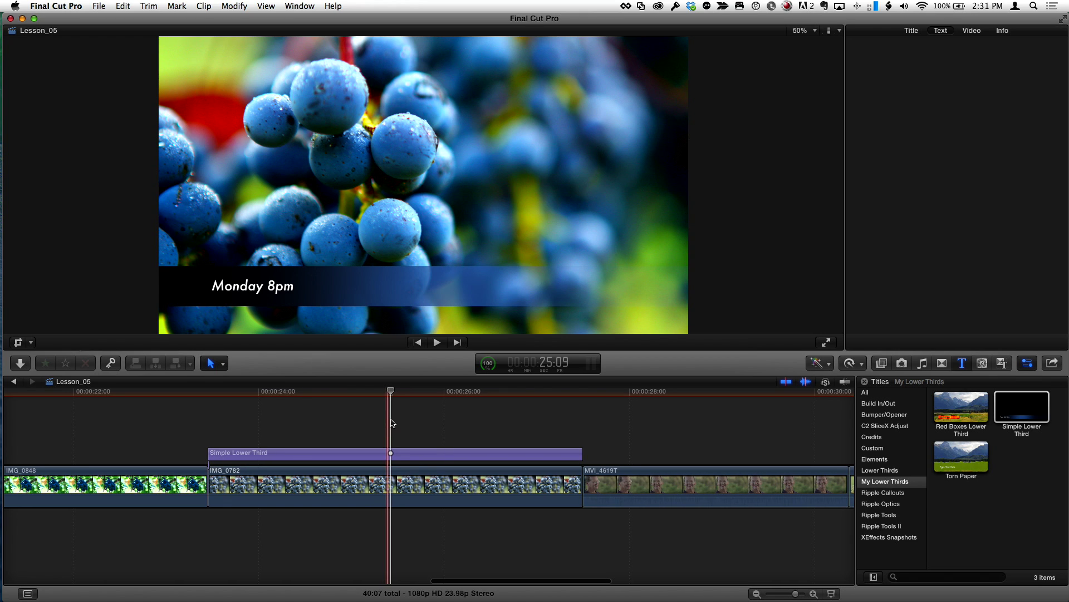
{"action": "left_click", "coordinate": [912, 32]}
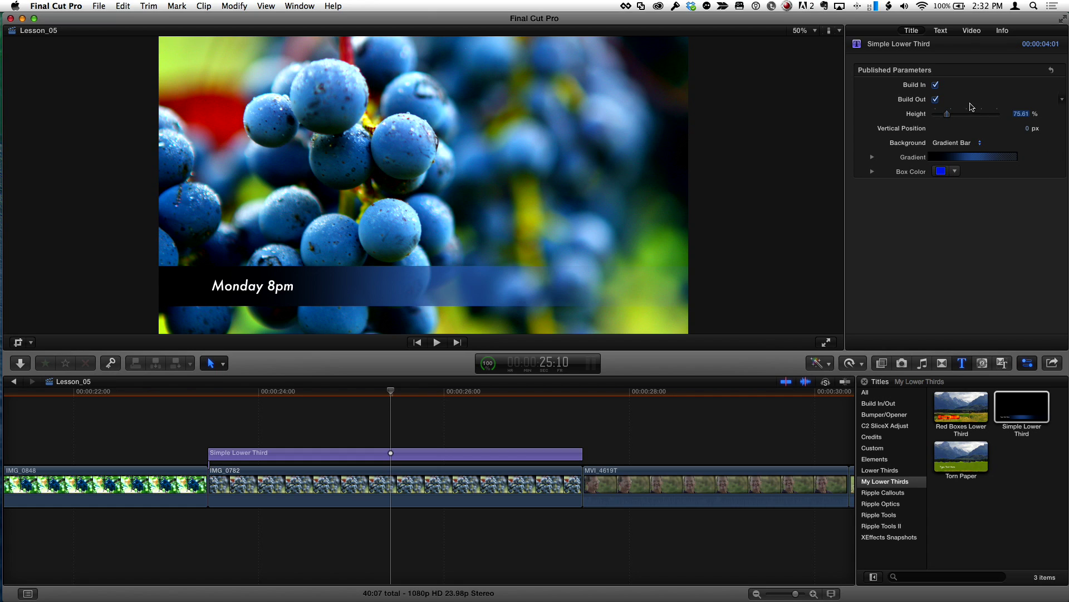
- Expand the title's gradient settings and keep Gradient Bar as the background
{"action": "left_click", "coordinate": [872, 158]}
{"action": "left_click", "coordinate": [872, 158]}
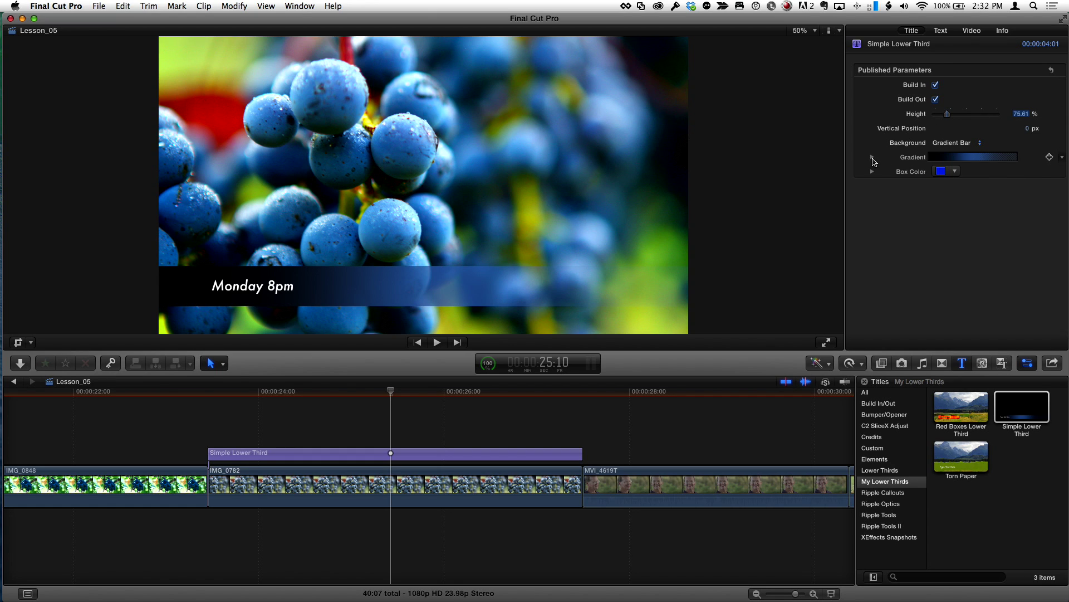
{"action": "left_click", "coordinate": [955, 142]}
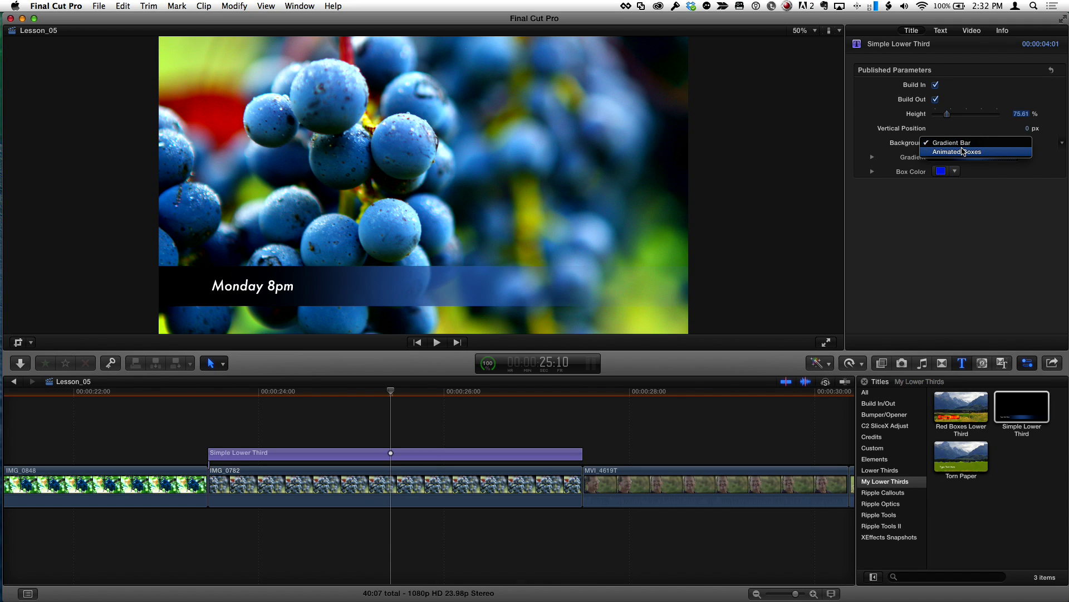
{"action": "left_click", "coordinate": [975, 144]}
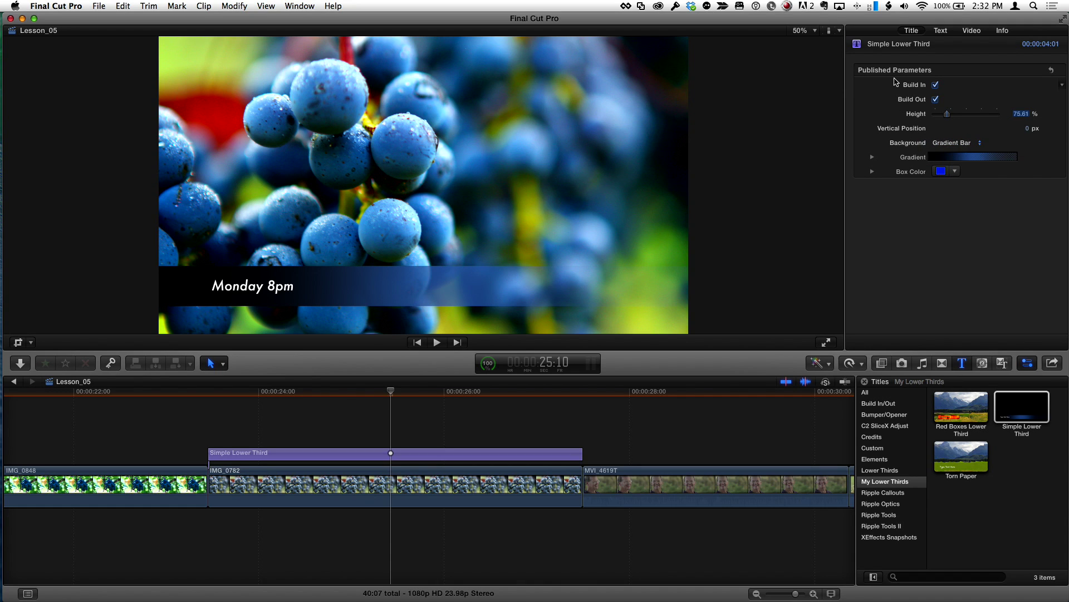
- Check the title's empty Text tab and select the Simple Lower Third clip in the timeline
{"action": "left_click", "coordinate": [940, 31]}
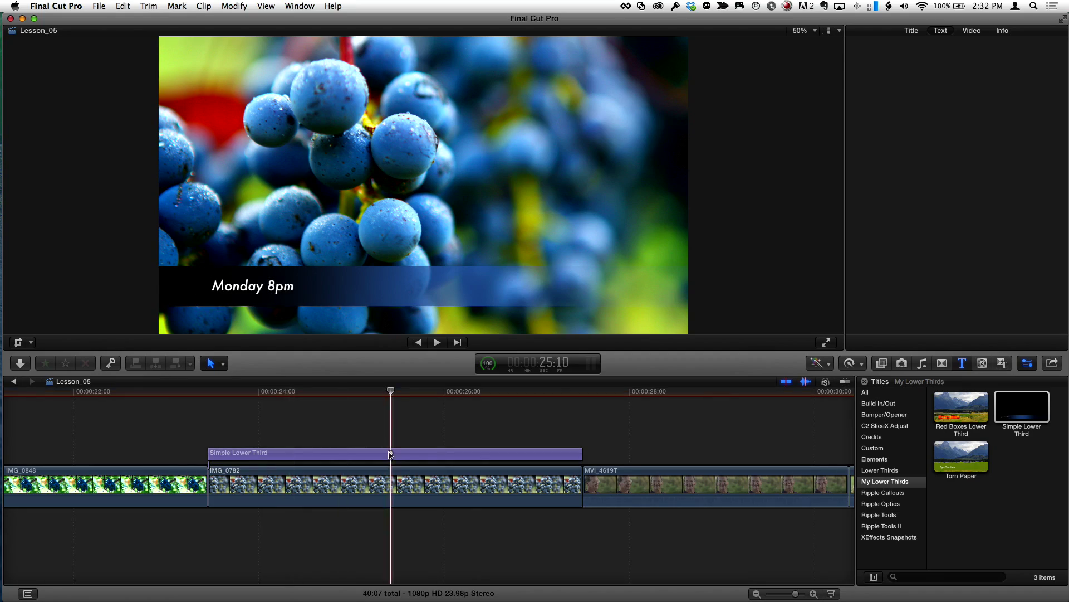
{"action": "left_click", "coordinate": [384, 456]}
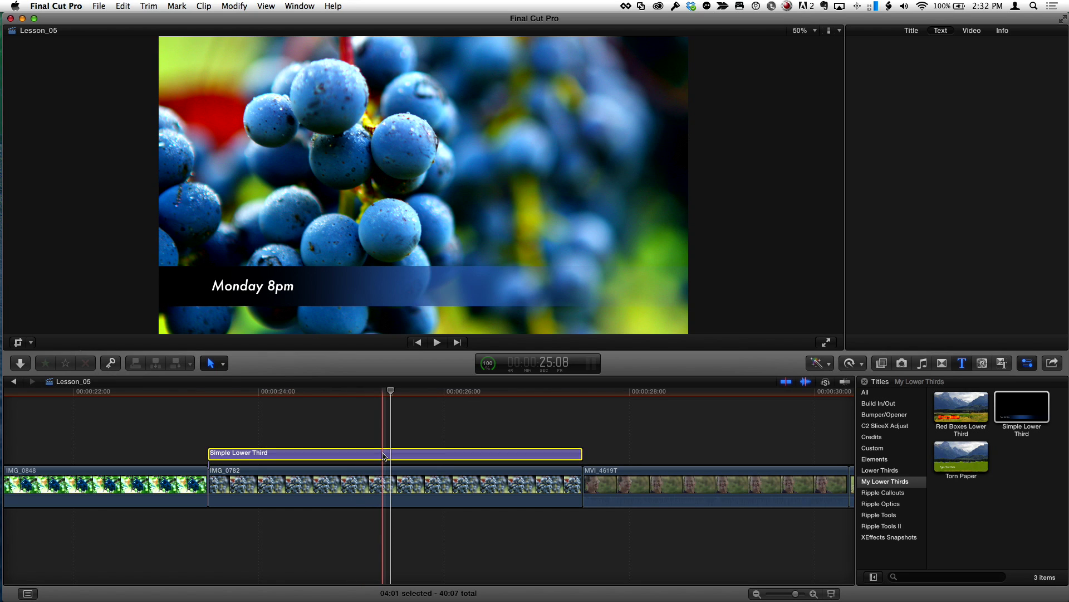
{"action": "scroll", "coordinate": [384, 456], "scroll_direction": "right", "scroll_amount": 1}
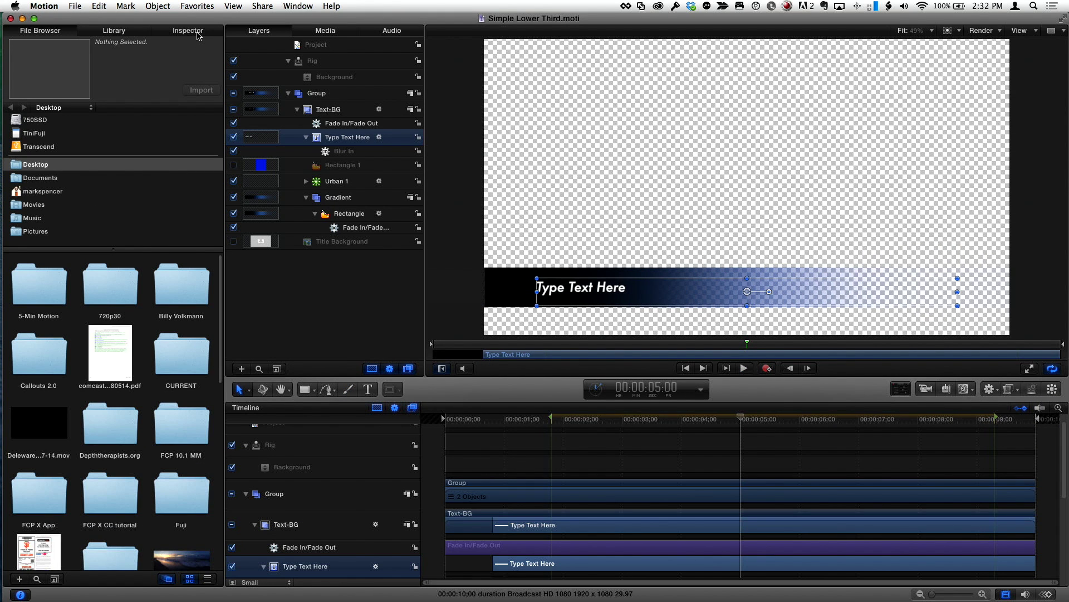
- Publish the text layer's Text and Size parameters
{"action": "left_click", "coordinate": [188, 31]}
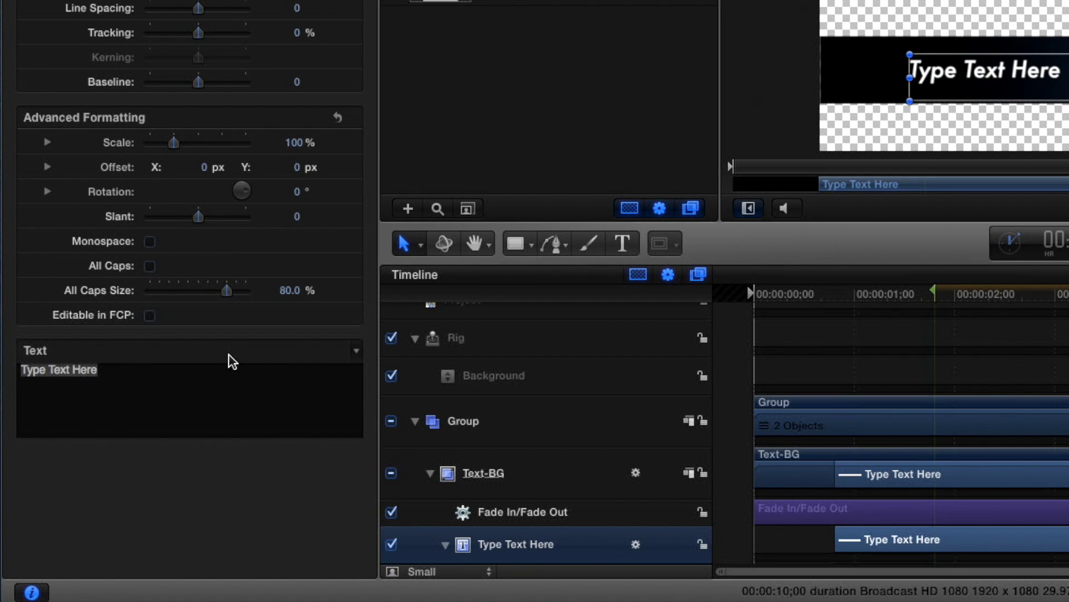
{"action": "left_click", "coordinate": [356, 352]}
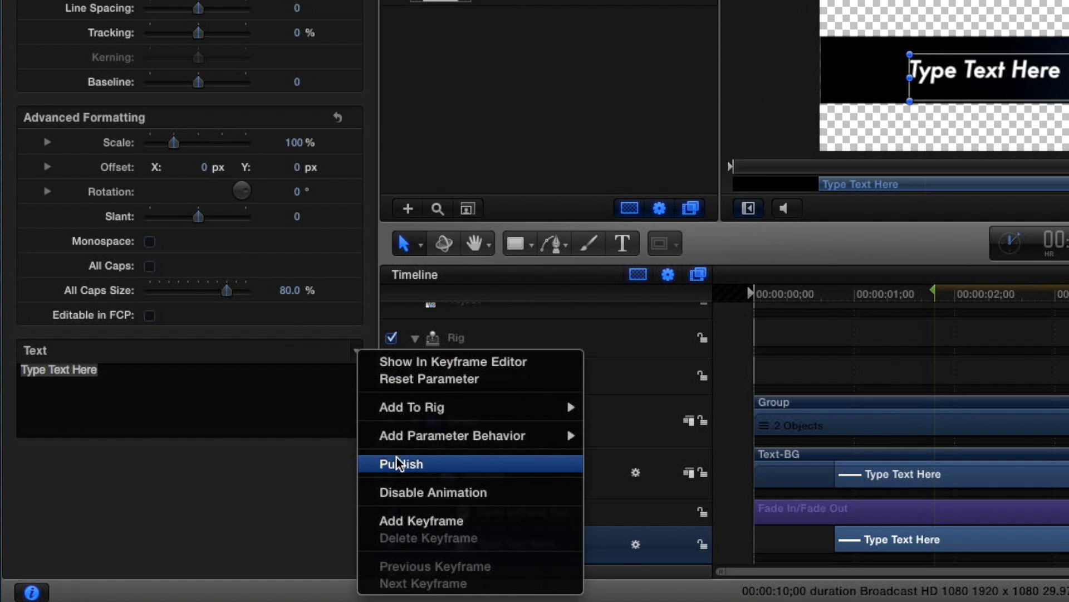
{"action": "left_click", "coordinate": [453, 462]}
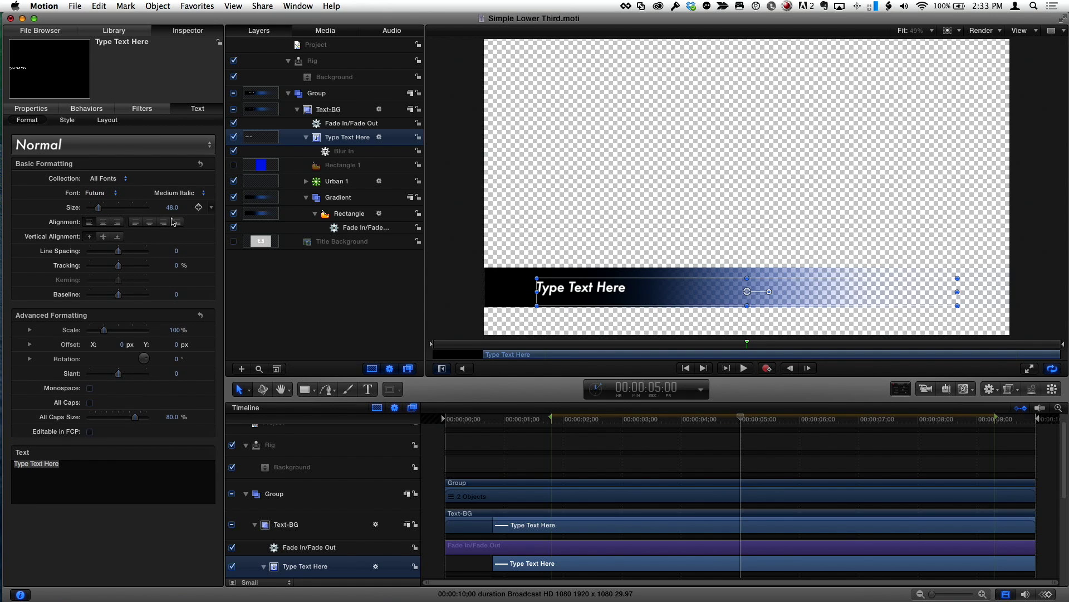
{"action": "left_click", "coordinate": [212, 210]}
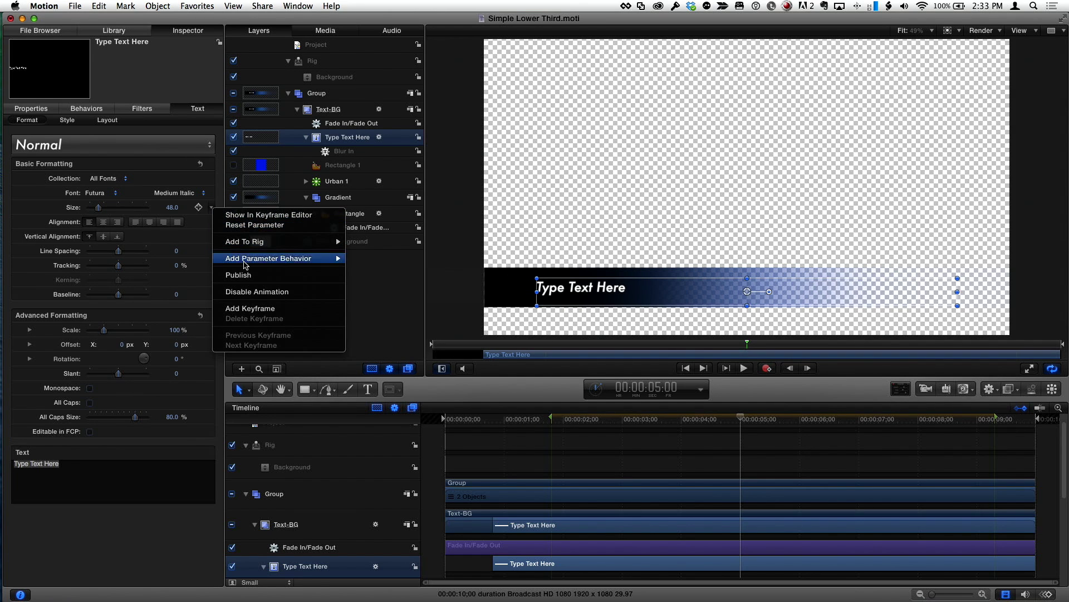
{"action": "left_click", "coordinate": [246, 277]}
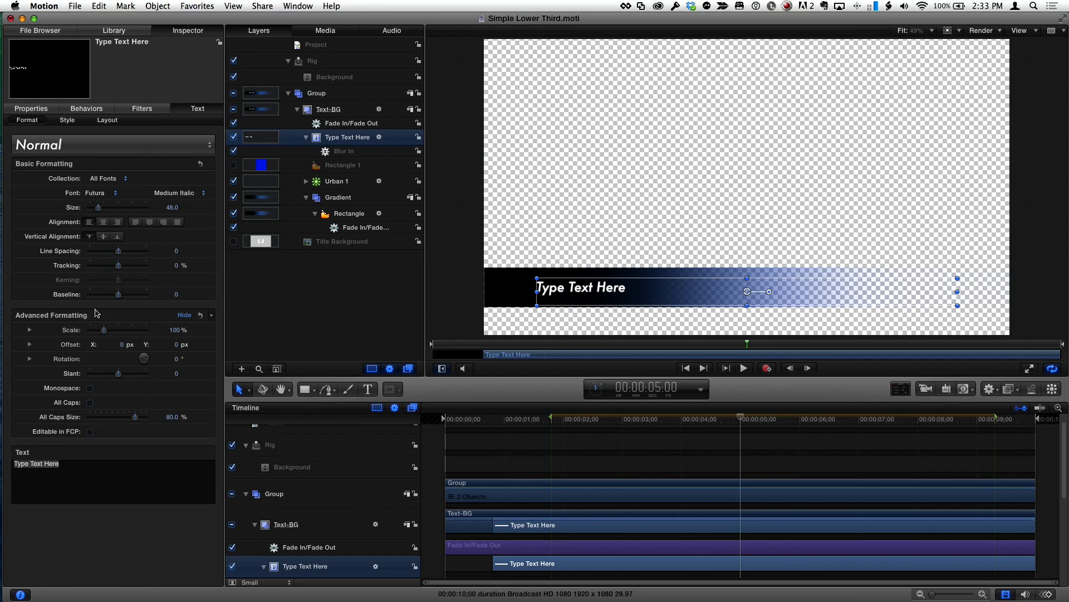
- Publish the Offset parameter and review the project's published parameters list
{"action": "right_click", "coordinate": [65, 347]}
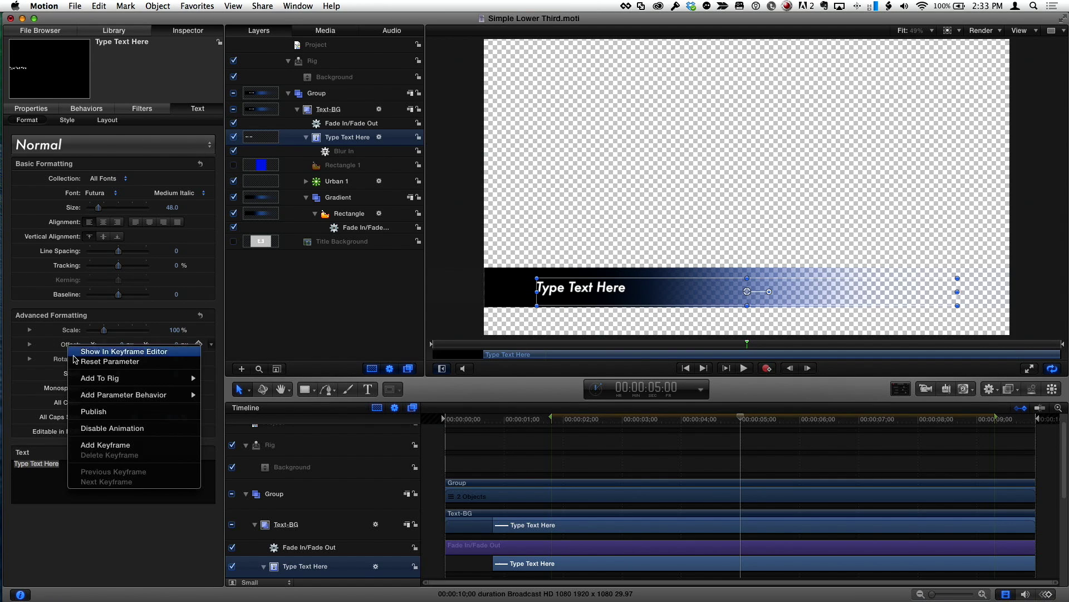
{"action": "left_click", "coordinate": [113, 417]}
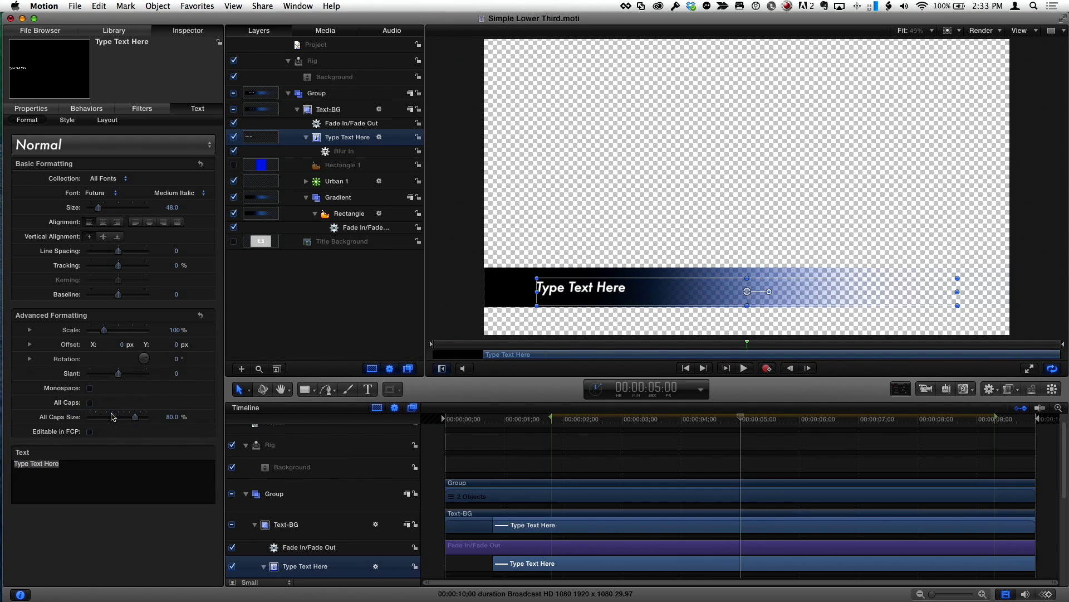
{"action": "left_click", "coordinate": [330, 51]}
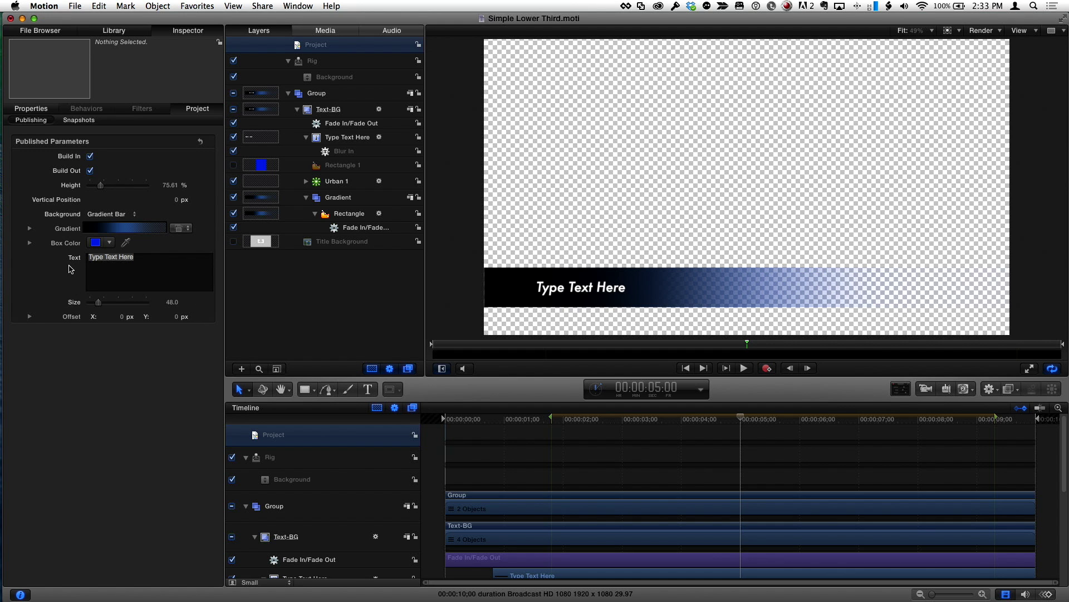
- Close the Motion project and replace the grape lower third with the updated Simple Lower Third
{"action": "key", "text": "super+w"}
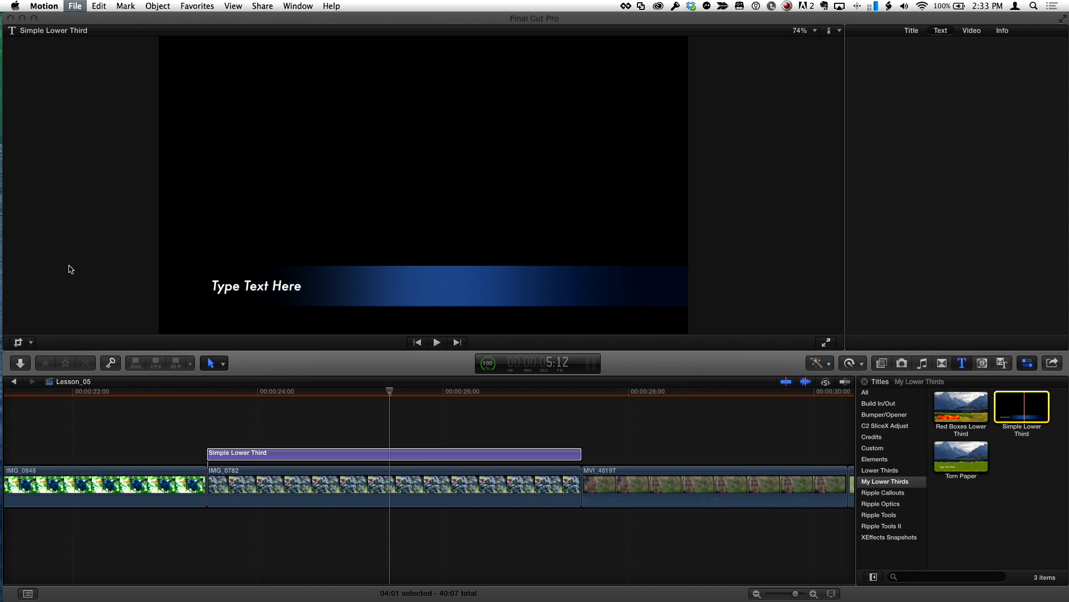
{"action": "key", "text": "super+Tab"}
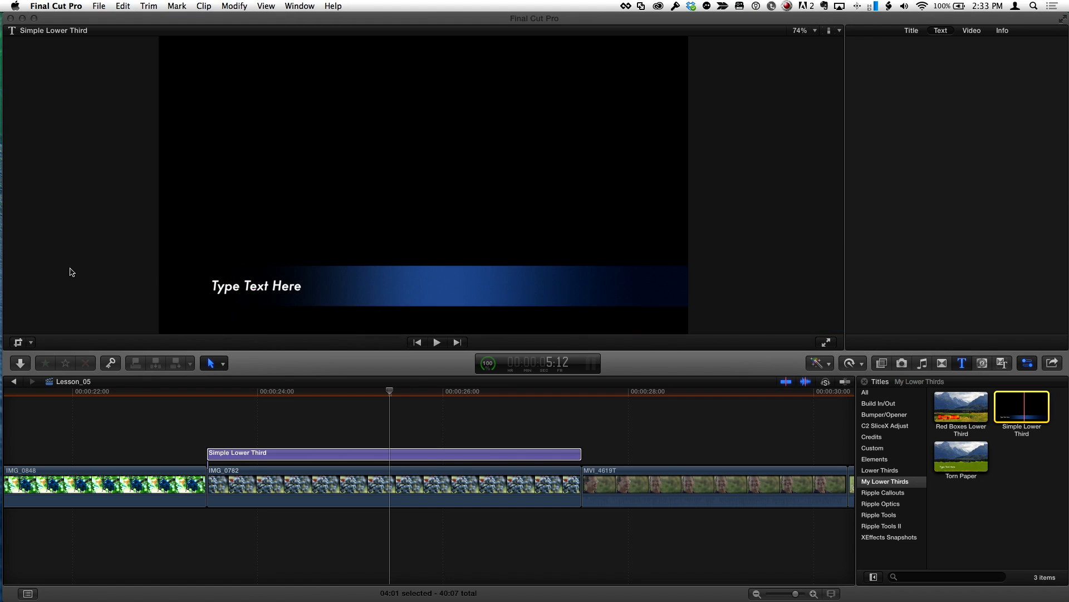
{"action": "left_click_drag", "start_coordinate": [1026, 408], "coordinate": [338, 455]}
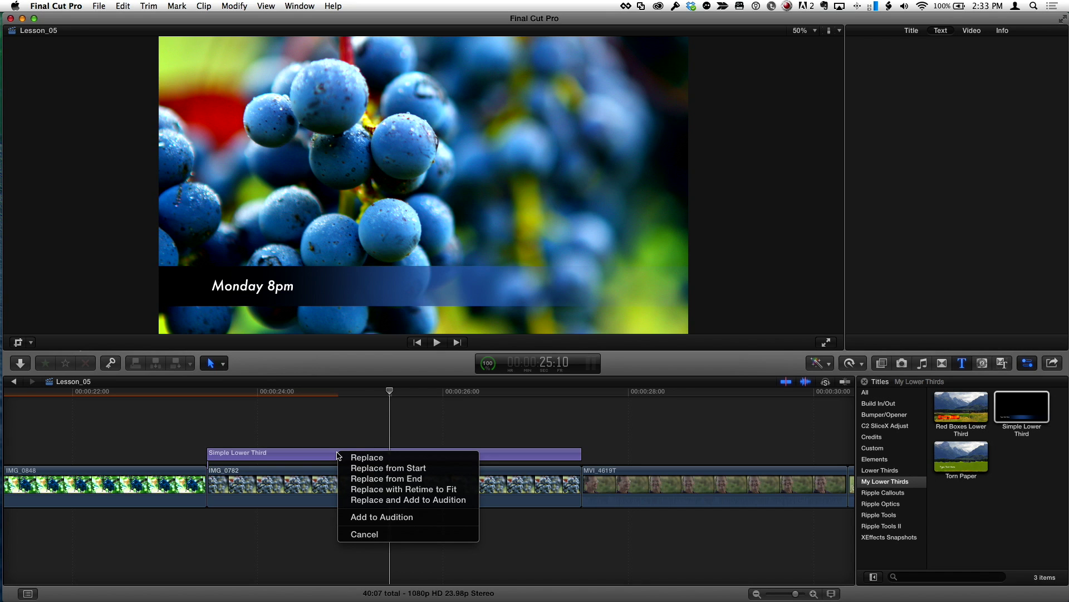
{"action": "left_click", "coordinate": [360, 473]}
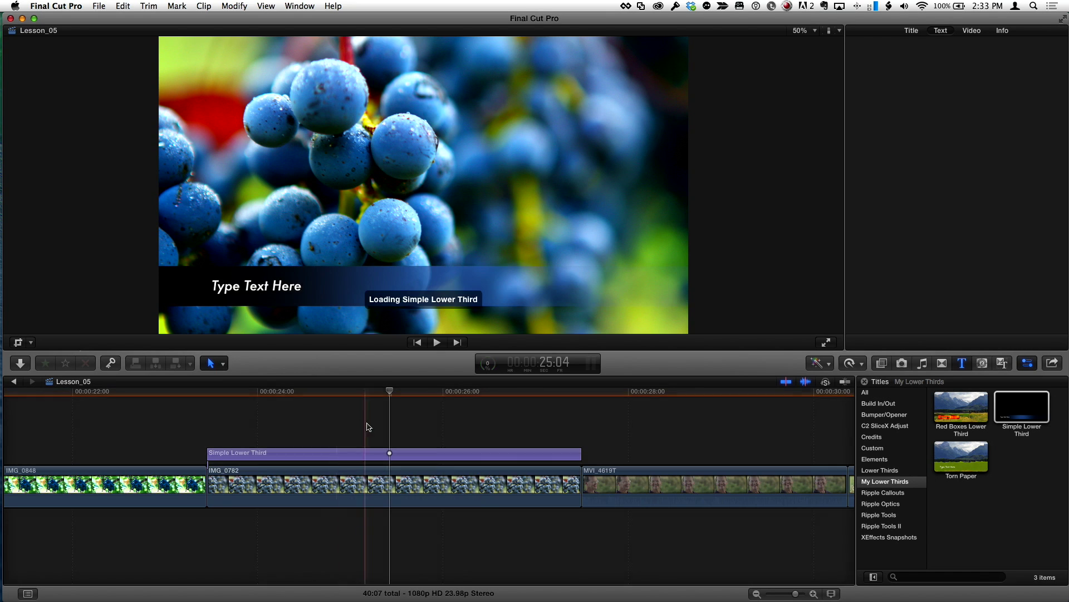
- Scrub to preview the title reading Monday 8pm and select the title clip
{"action": "left_click", "coordinate": [326, 391]}
{"action": "left_click_drag", "start_coordinate": [295, 392], "coordinate": [385, 400]}
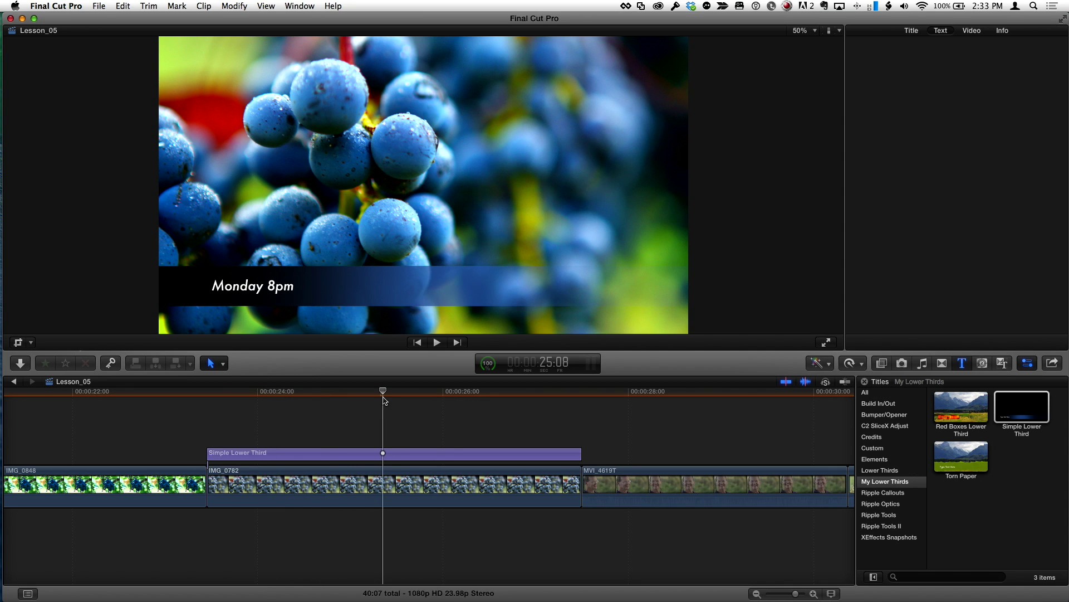
{"action": "left_click", "coordinate": [397, 454]}
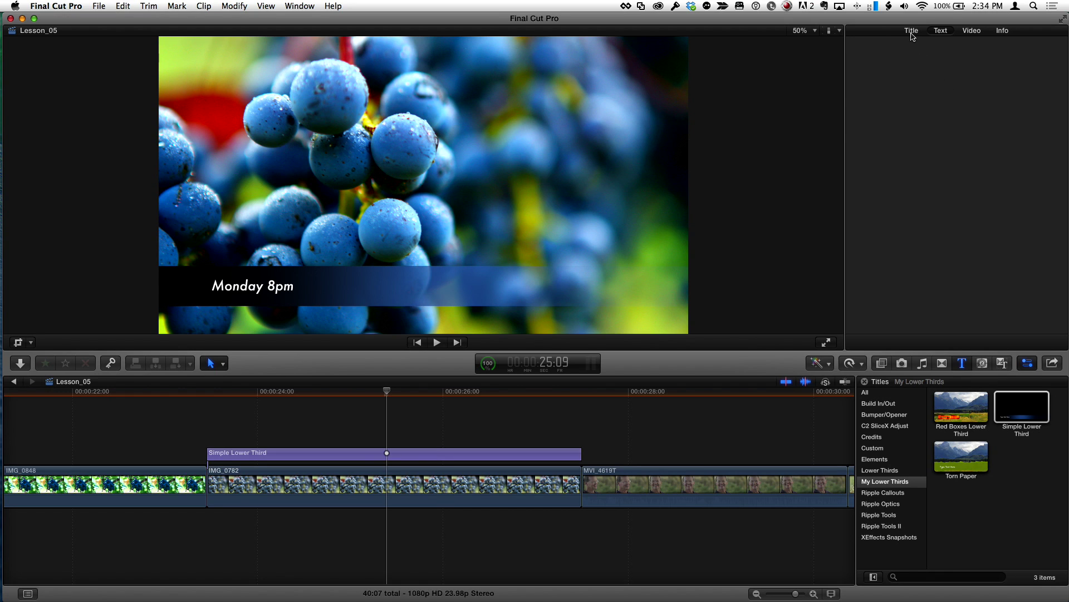
- Change the title text to 'Tuesday 8pm' and lower its Size to 43
{"action": "left_click", "coordinate": [911, 31]}
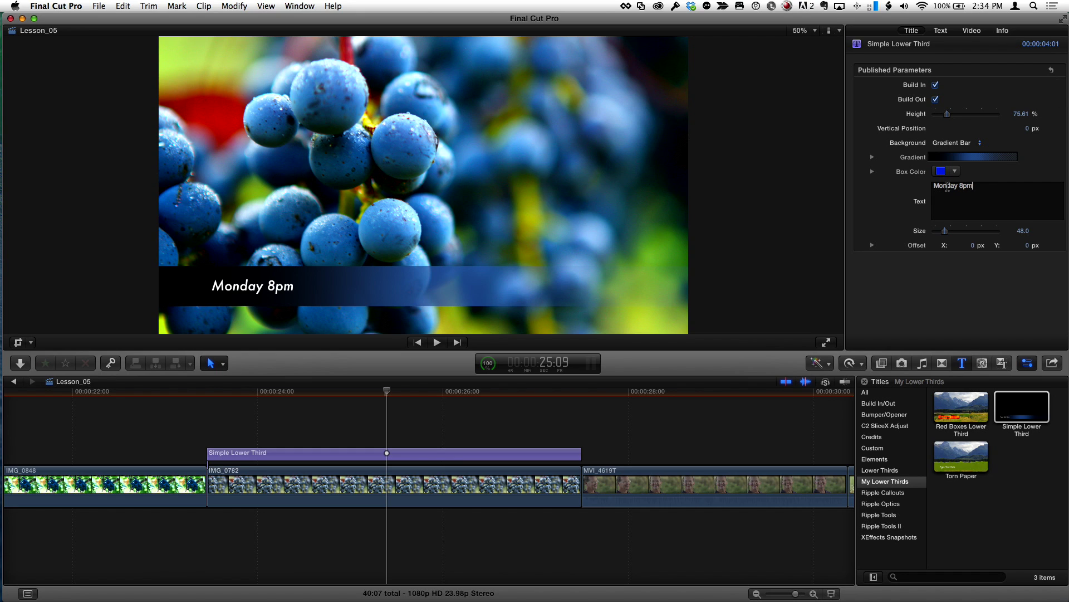
{"action": "type", "text": "Tuesday"}
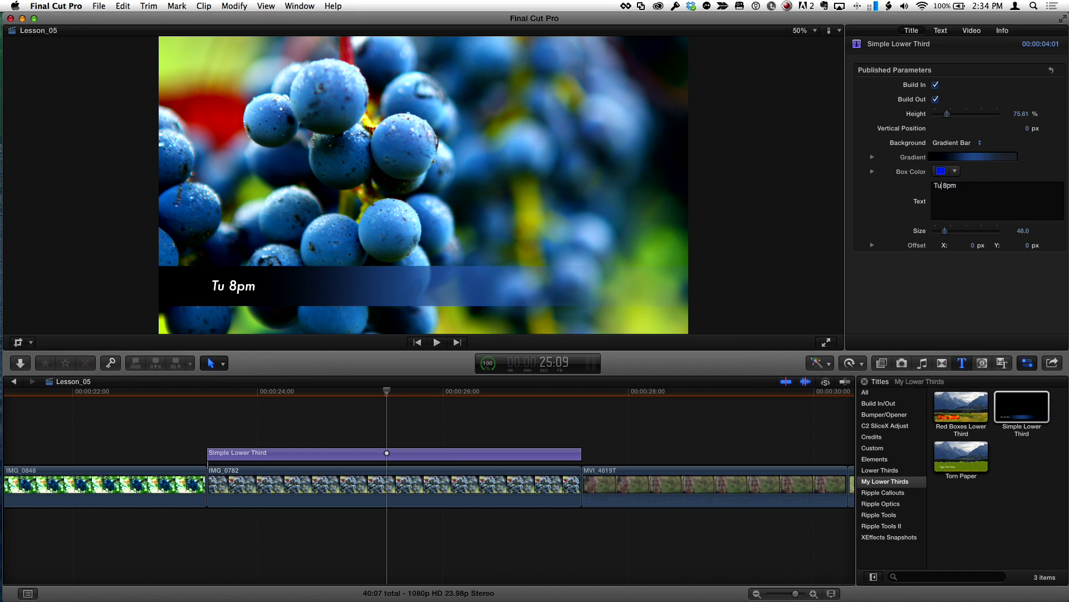
{"action": "left_click", "coordinate": [893, 204]}
{"action": "left_click_drag", "start_coordinate": [948, 234], "coordinate": [1024, 243]}
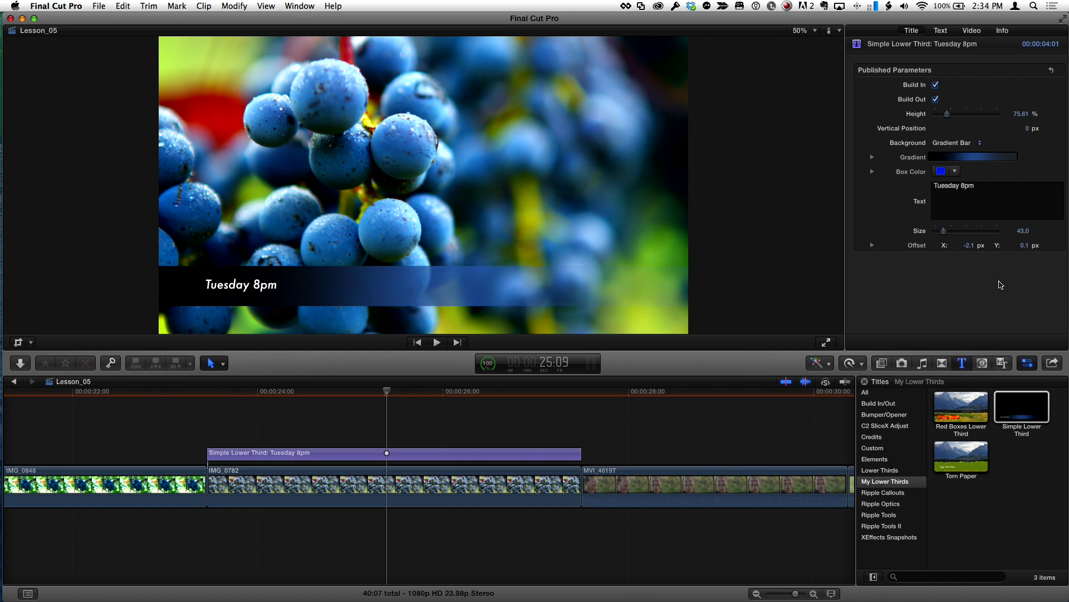